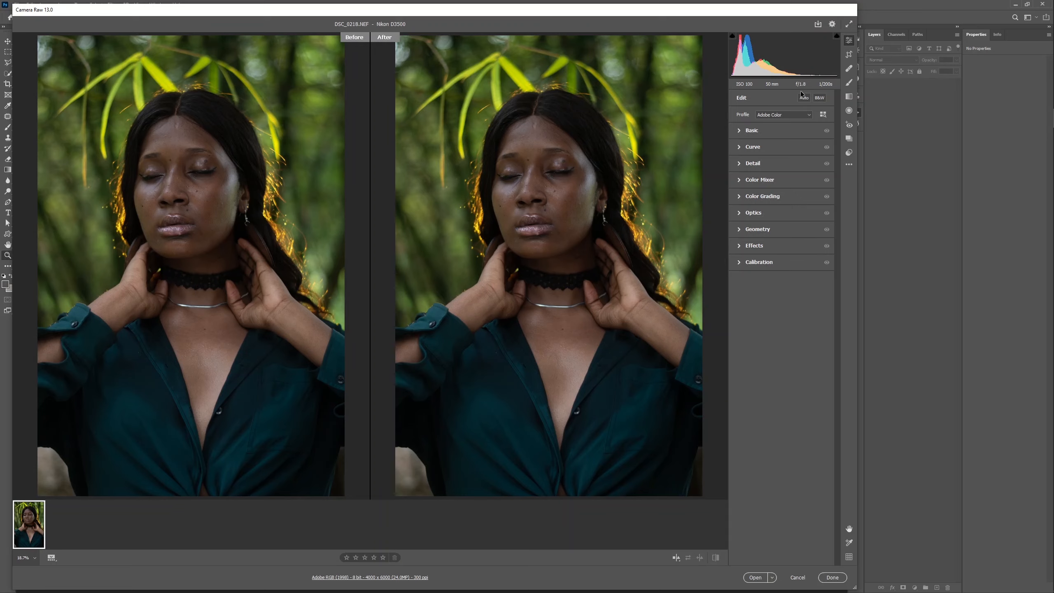
# Set the portrait's exposure to +0.25, highlights to -55, shadows to +44 and blacks to -12
pyautogui.click(739, 131)
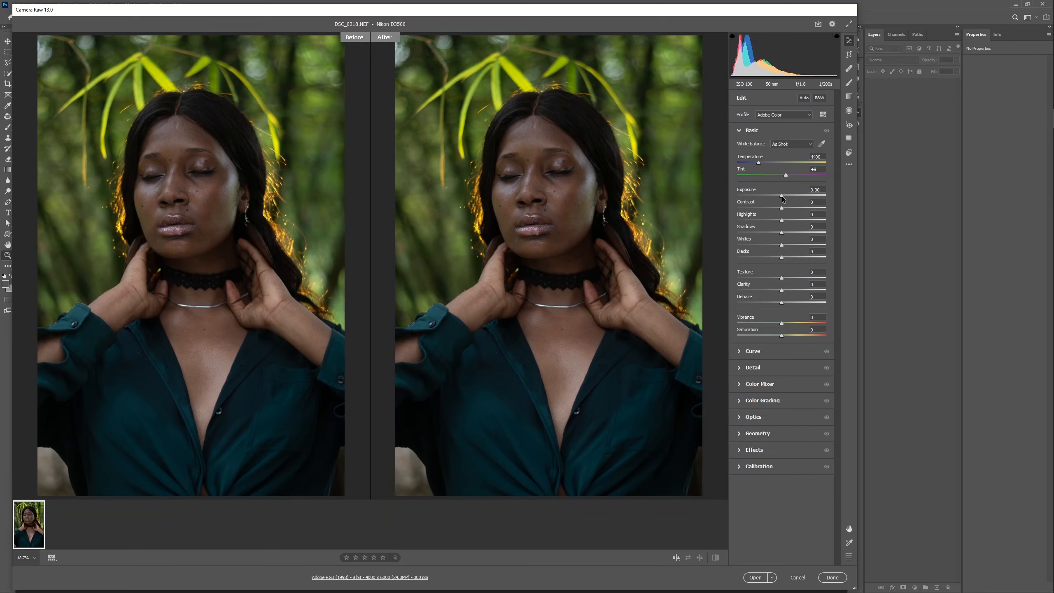
pyautogui.moveTo(782, 197); pyautogui.dragTo(785, 198)
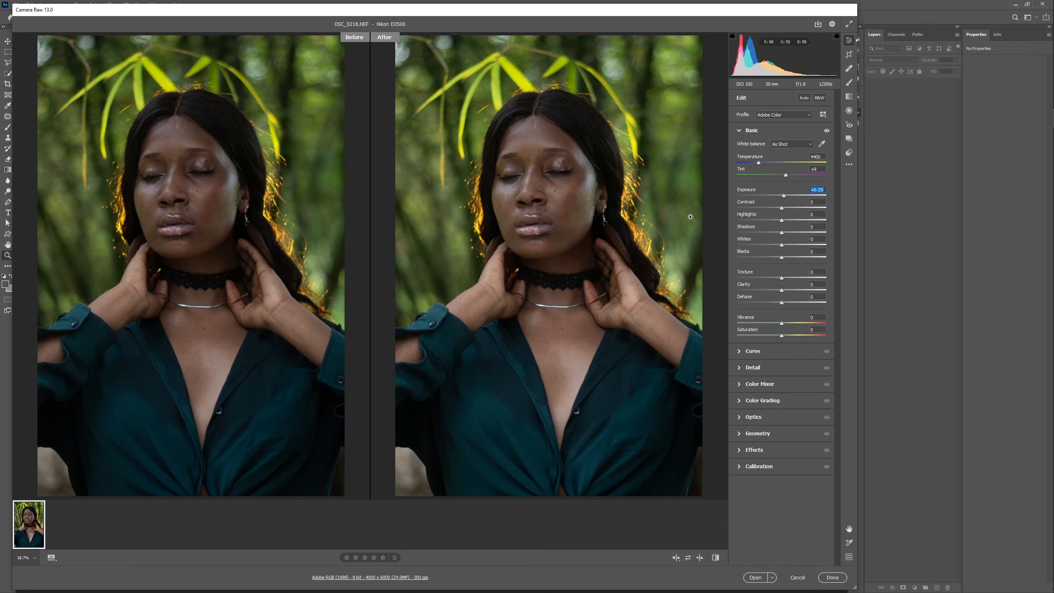
pyautogui.click(758, 220)
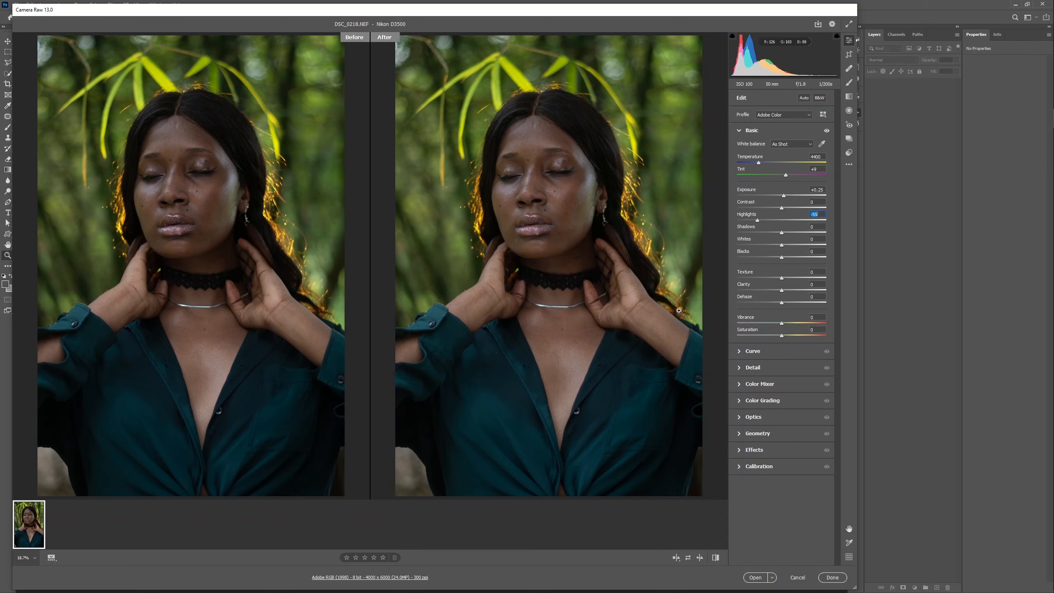
pyautogui.moveTo(795, 232); pyautogui.dragTo(799, 231)
pyautogui.click(777, 260)
# Set the Texture to +42 to bring out detail in the skin
pyautogui.click(524, 188)
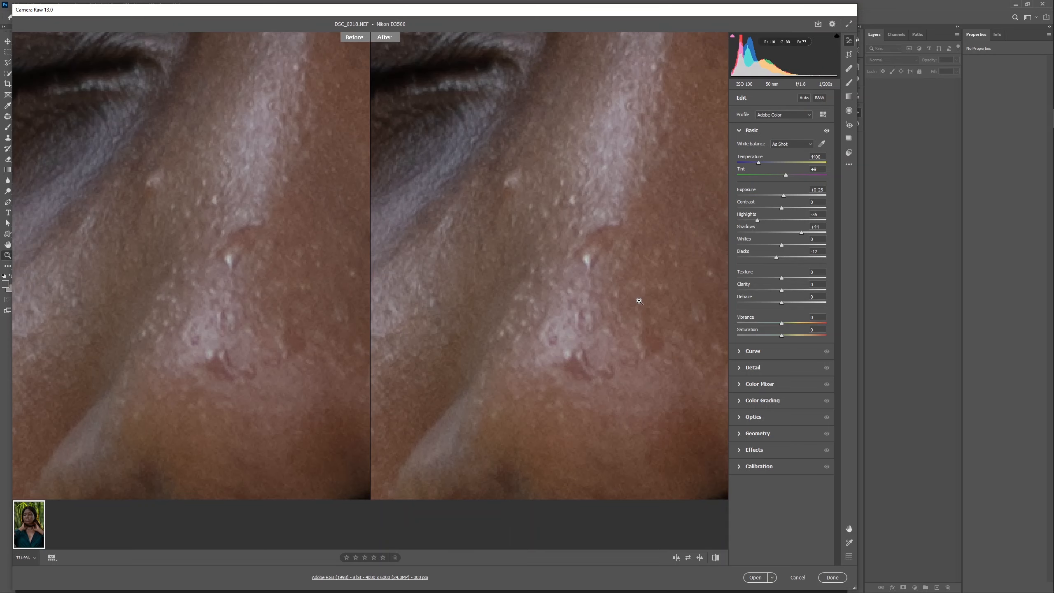
pyautogui.moveTo(639, 301); pyautogui.dragTo(484, 258)
pyautogui.moveTo(660, 181); pyautogui.dragTo(470, 355)
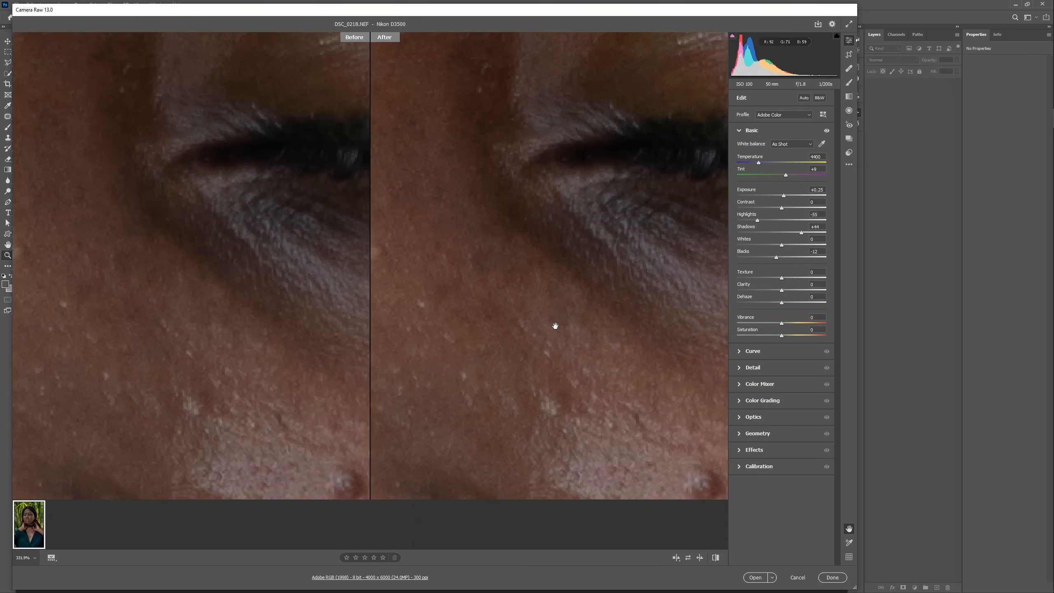
pyautogui.moveTo(555, 326); pyautogui.dragTo(360, 306)
pyautogui.moveTo(429, 358); pyautogui.dragTo(539, 325)
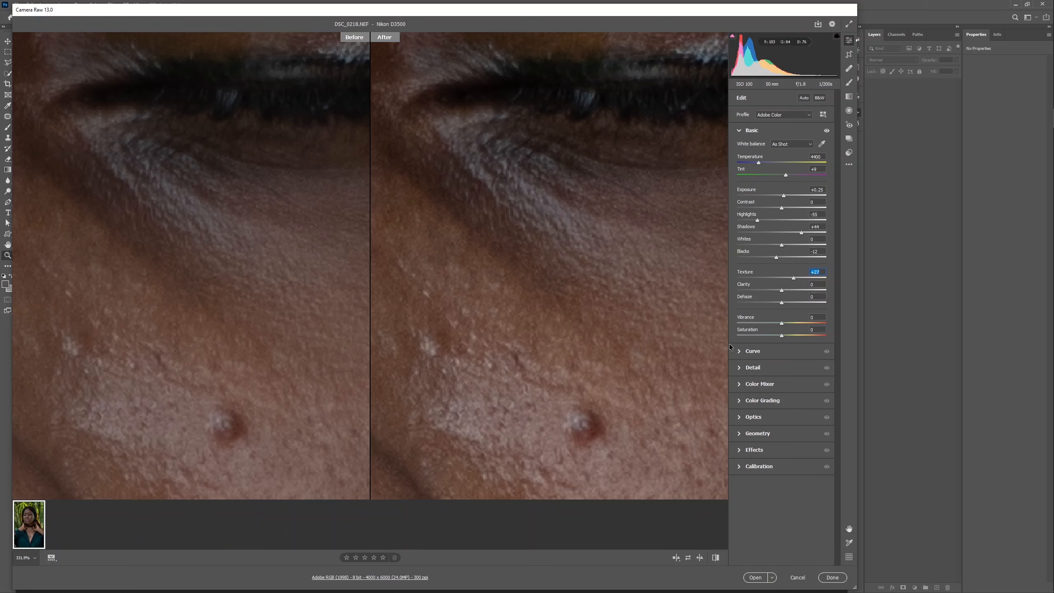
pyautogui.keyDown('alt'); pyautogui.click(596, 260); pyautogui.keyUp('alt')
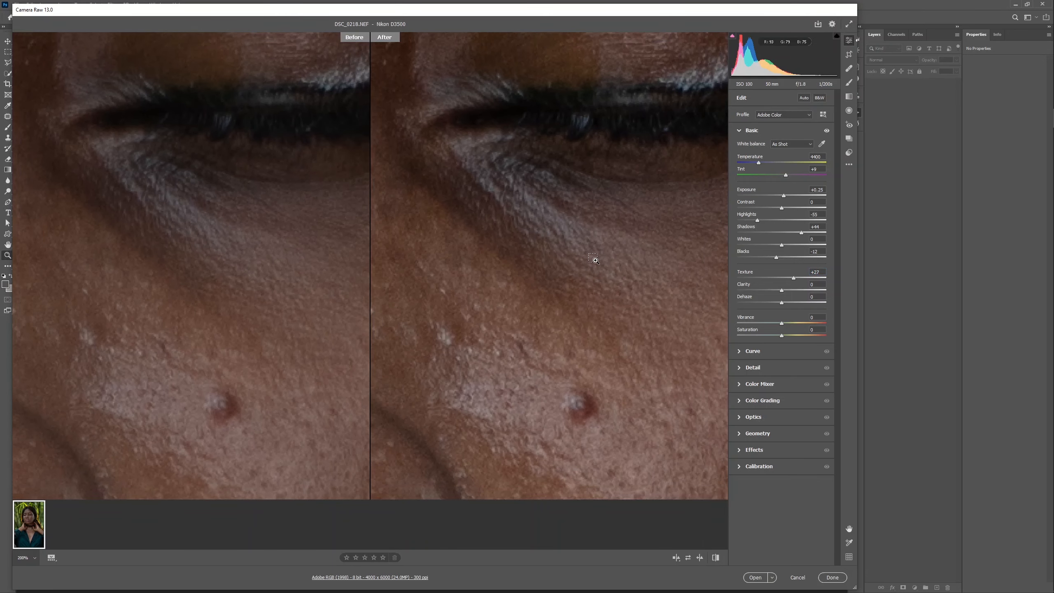
pyautogui.keyDown('alt'); pyautogui.click(594, 260); pyautogui.keyUp('alt')
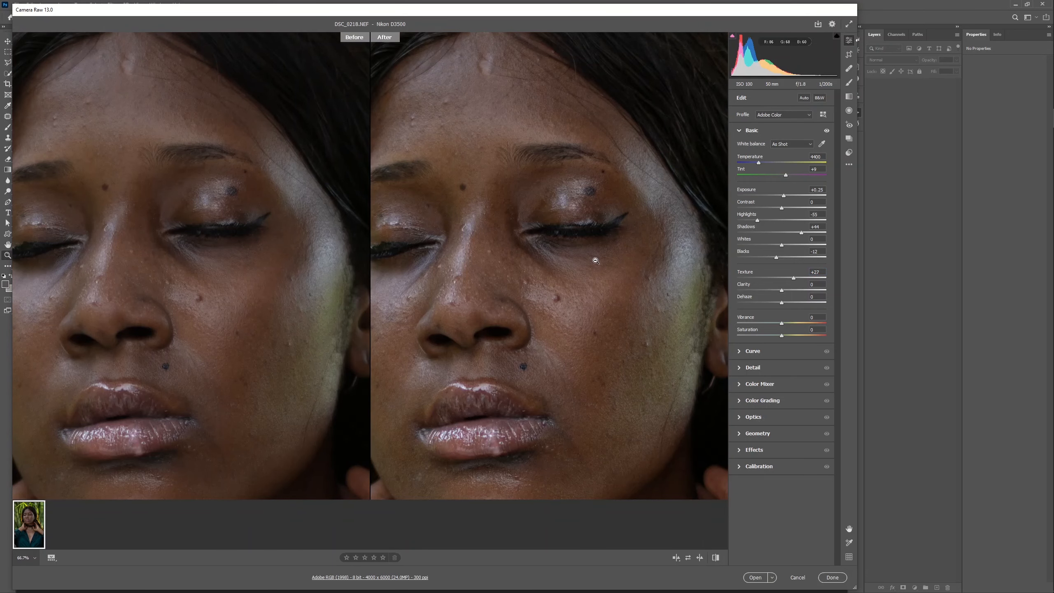
pyautogui.moveTo(538, 379); pyautogui.dragTo(613, 315)
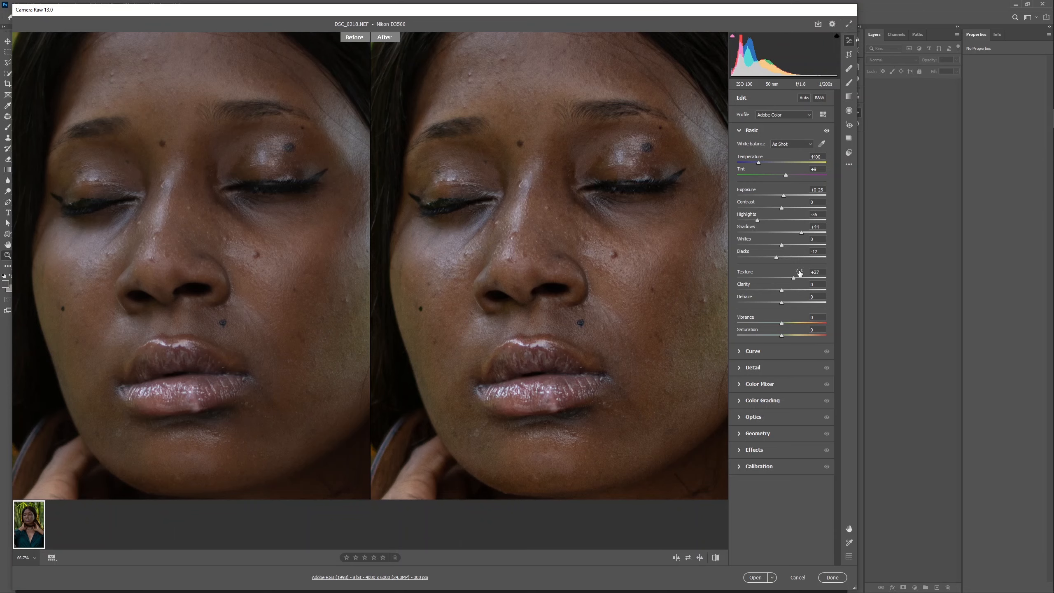
pyautogui.moveTo(794, 278); pyautogui.dragTo(801, 276)
# Compare the before and after detail up close on the face, the shirt sleeve and the blurred background
pyautogui.moveTo(549, 218); pyautogui.dragTo(597, 248)
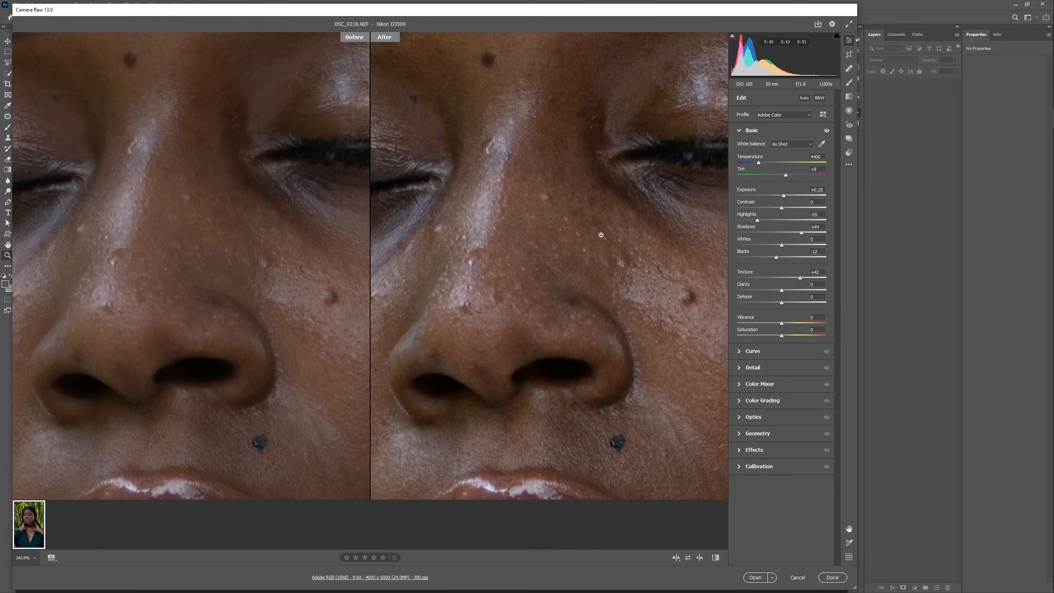
pyautogui.click(601, 235)
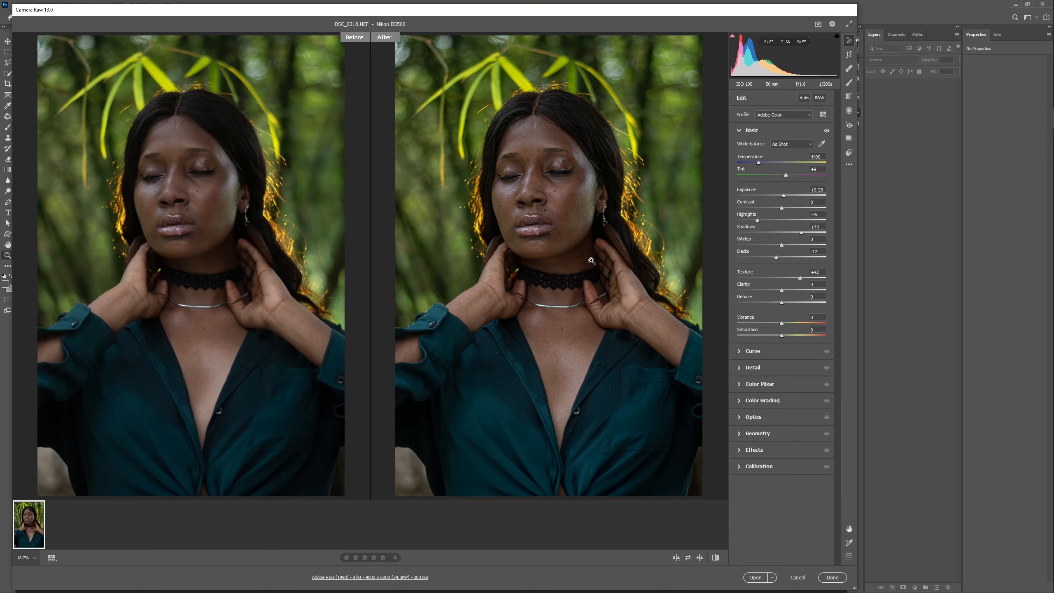
pyautogui.click(440, 320)
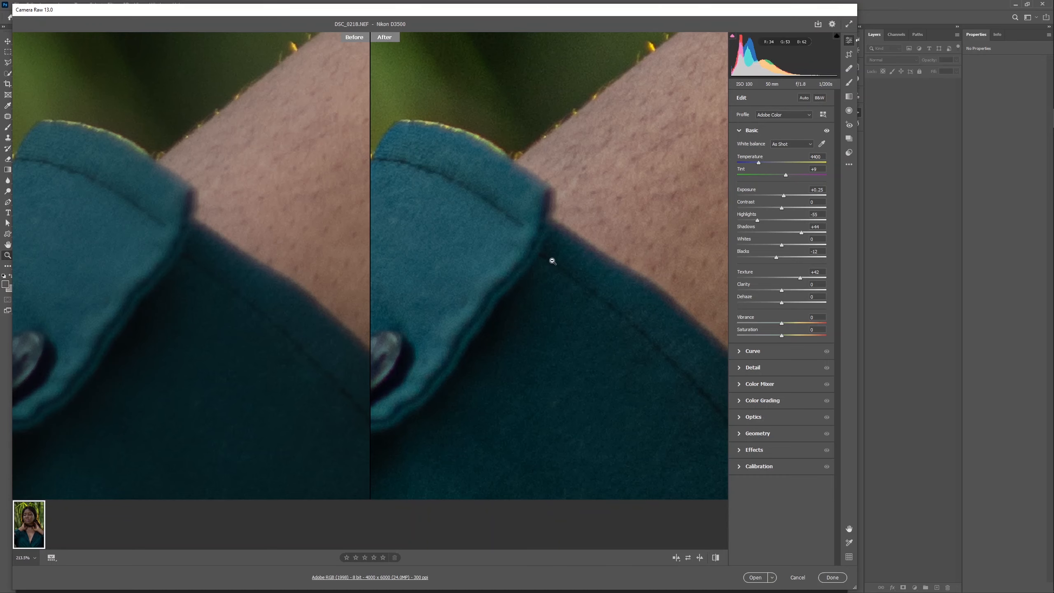
pyautogui.moveTo(560, 244); pyautogui.dragTo(681, 582)
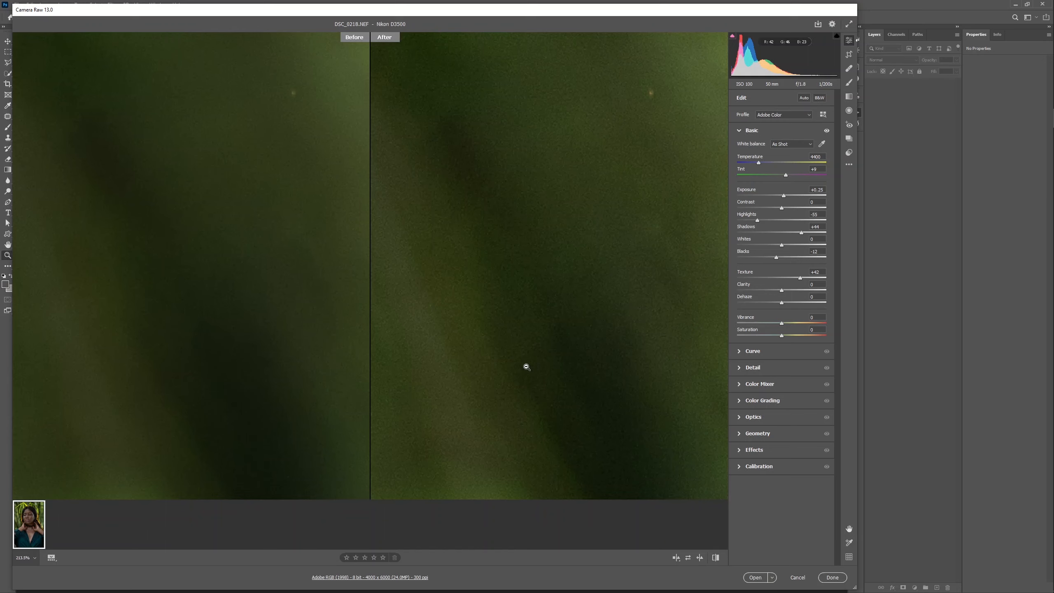
pyautogui.moveTo(527, 367); pyautogui.dragTo(524, 581)
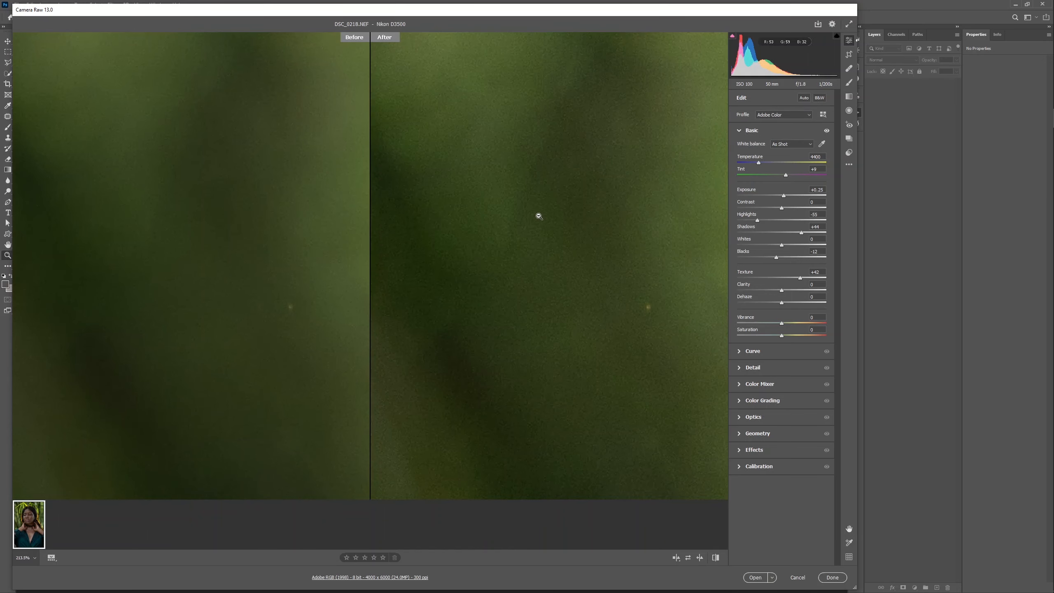
pyautogui.click(515, 216)
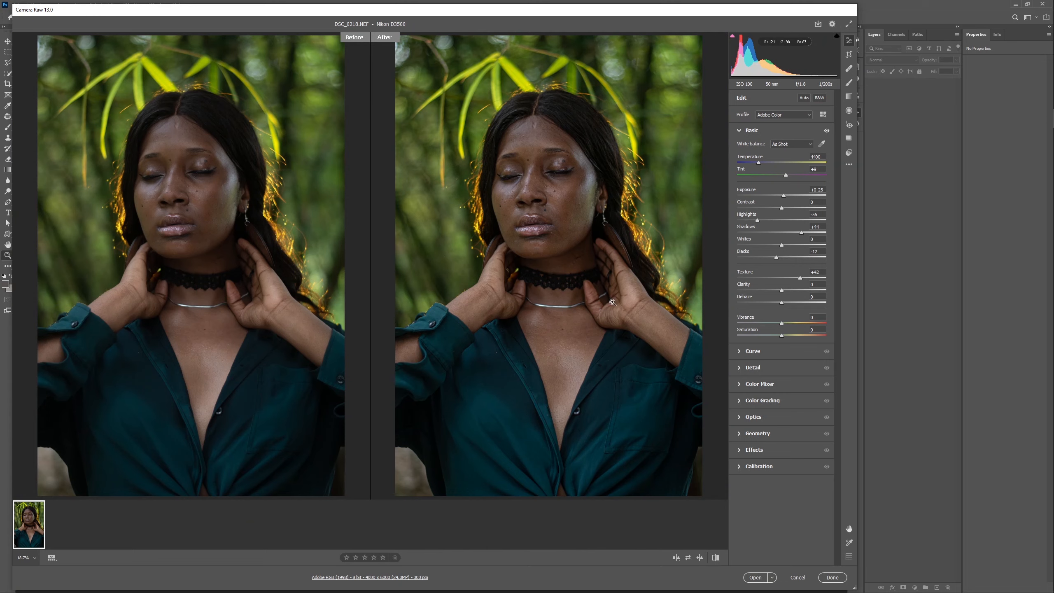
pyautogui.click(739, 131)
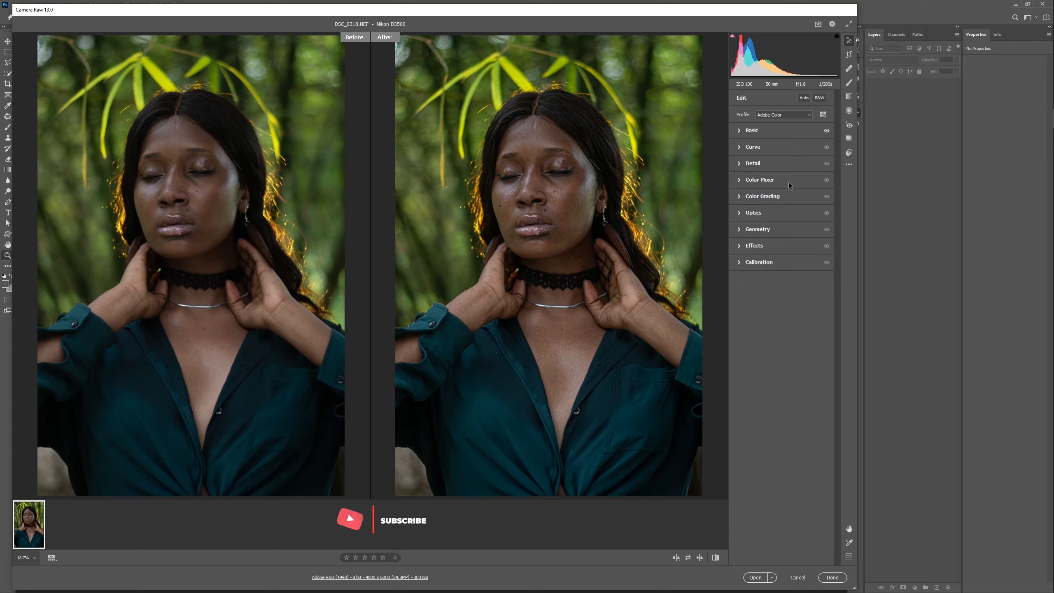
pyautogui.click(740, 181)
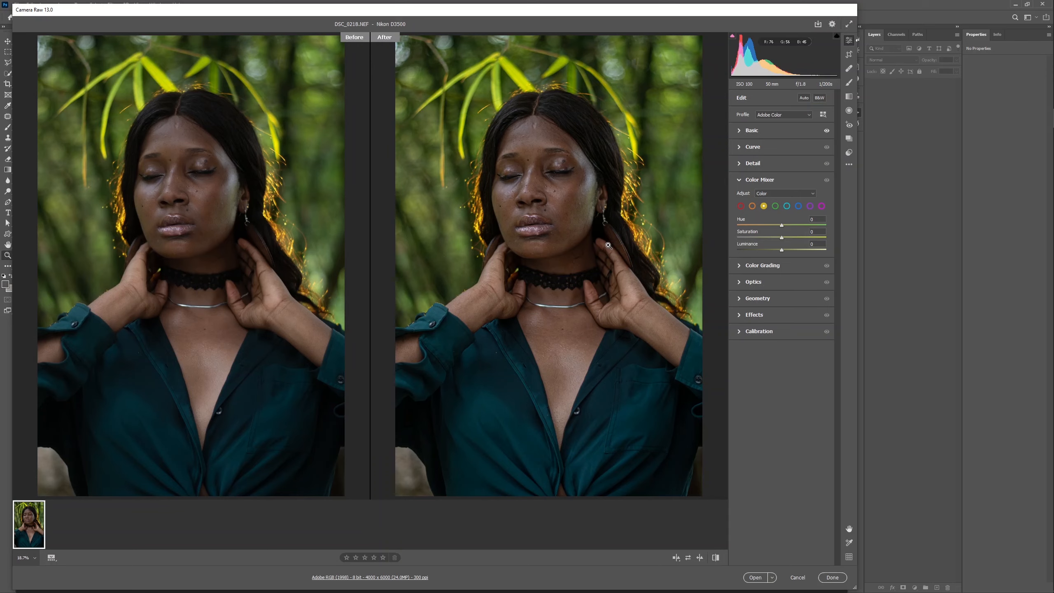
pyautogui.click(775, 206)
pyautogui.click(749, 207)
pyautogui.click(739, 131)
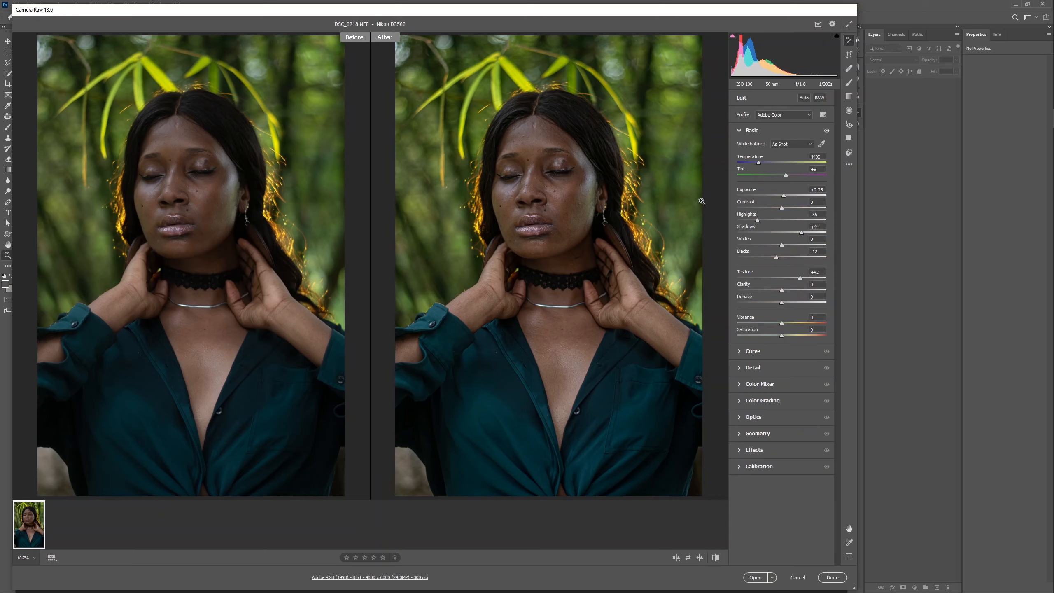
pyautogui.click(739, 131)
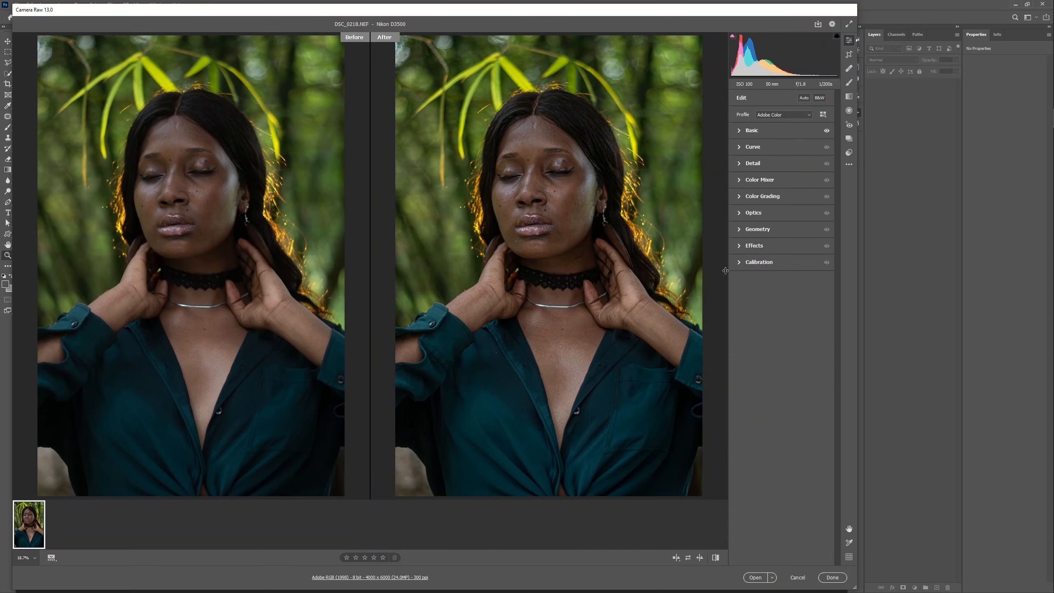
# Set the orange luminance to +47 in the Color Mixer and adjust the orange saturation for the skin tones
pyautogui.click(740, 181)
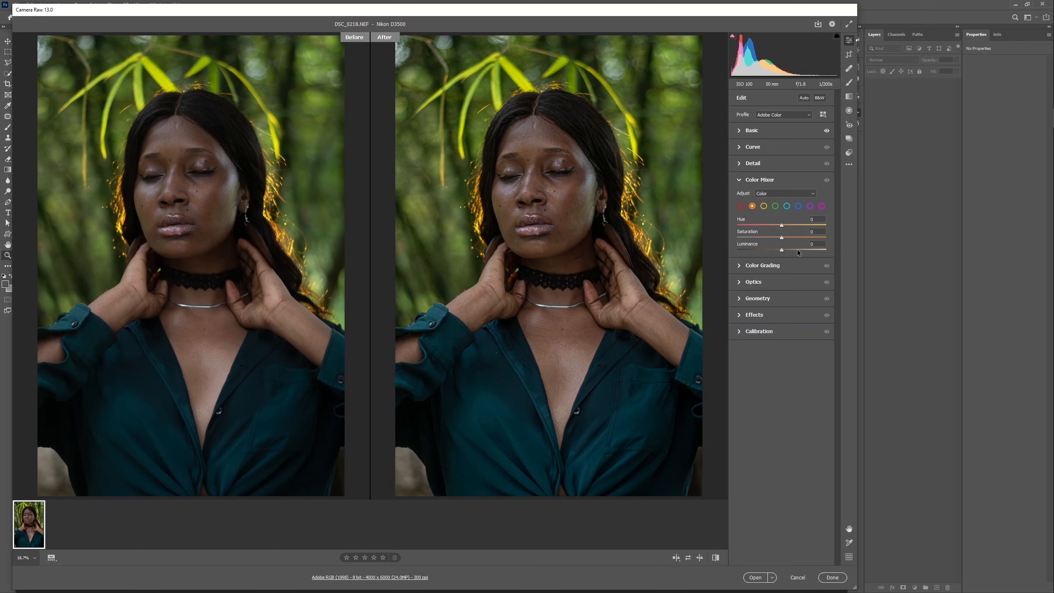
pyautogui.moveTo(797, 249); pyautogui.dragTo(807, 250)
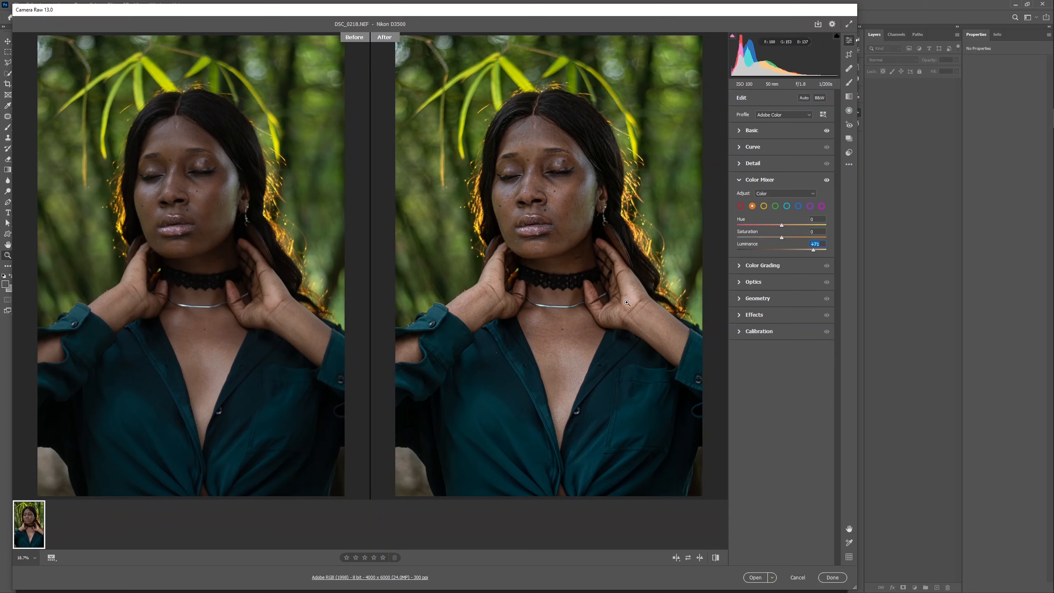
pyautogui.moveTo(790, 250); pyautogui.dragTo(716, 248)
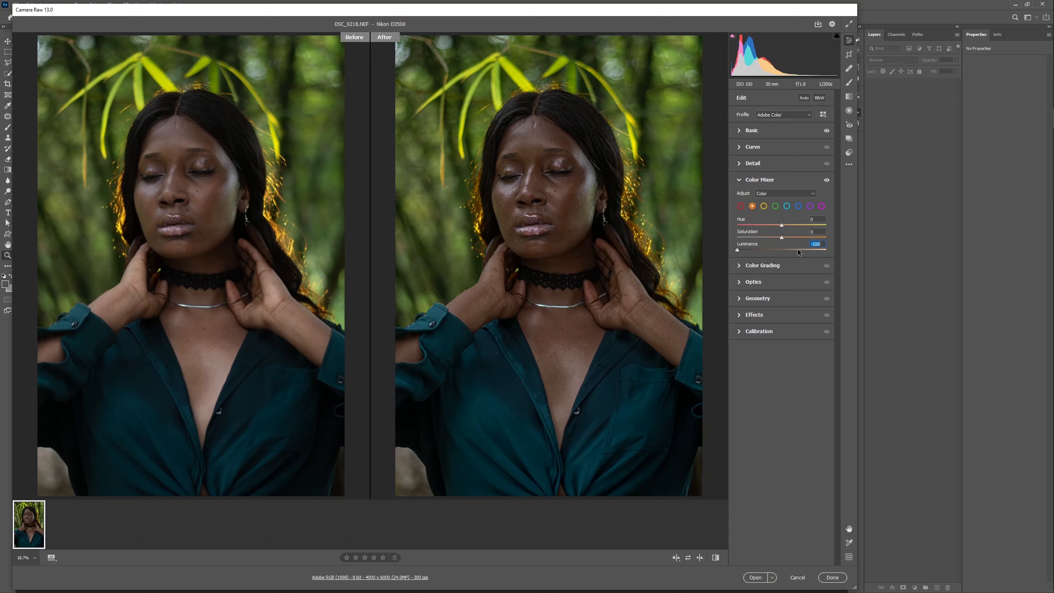
pyautogui.moveTo(797, 248); pyautogui.dragTo(802, 250)
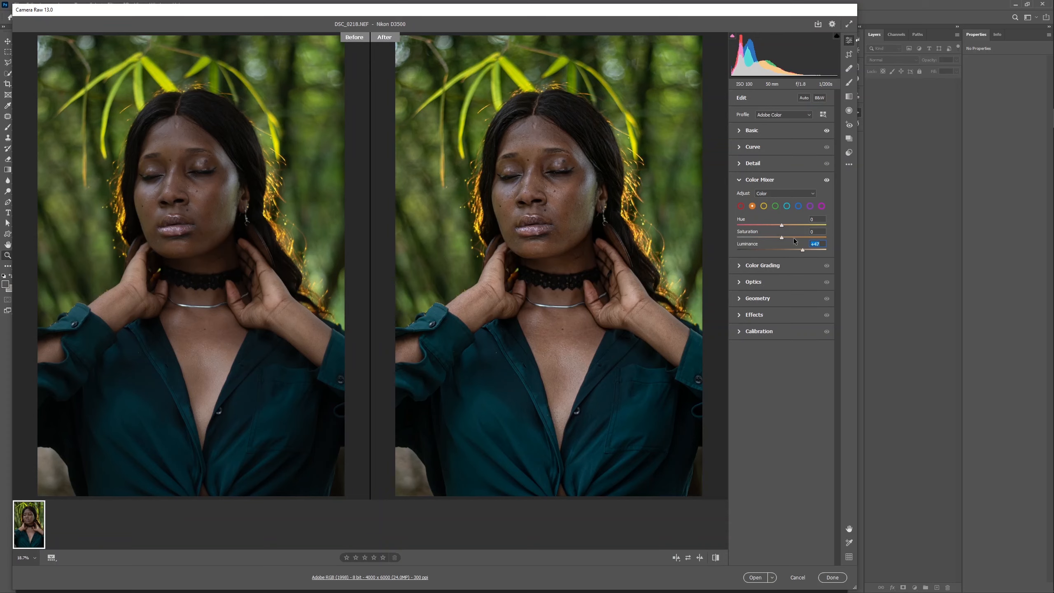
pyautogui.moveTo(794, 238); pyautogui.dragTo(798, 237)
# Set the red saturation to +22, judging the effect on the lips
pyautogui.click(764, 206)
pyautogui.moveTo(532, 231); pyautogui.dragTo(812, 239)
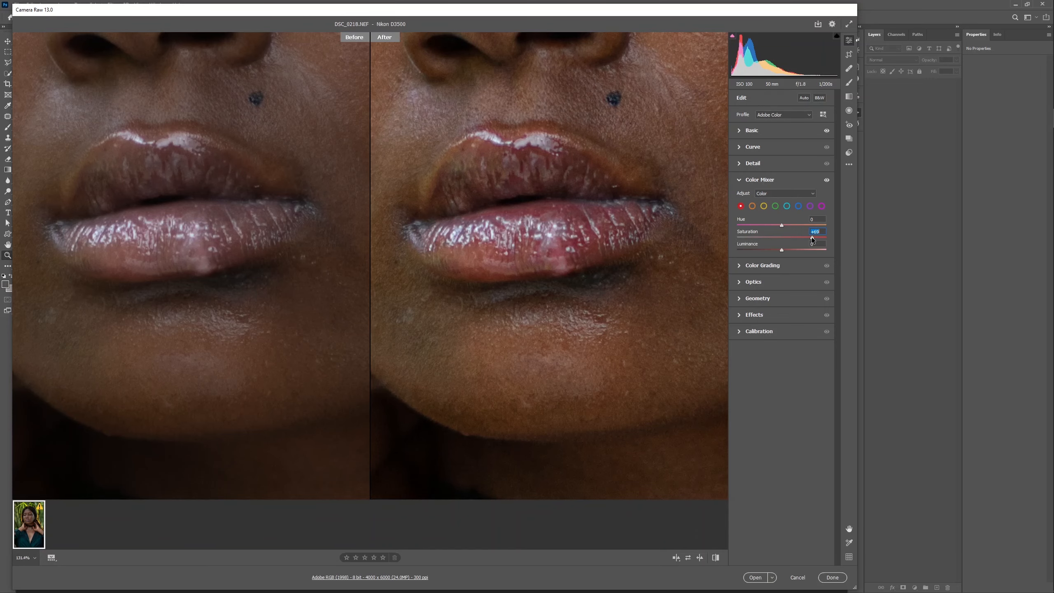
pyautogui.moveTo(813, 239); pyautogui.dragTo(782, 238)
pyautogui.keyDown('alt'); pyautogui.click(606, 252); pyautogui.keyUp('alt')
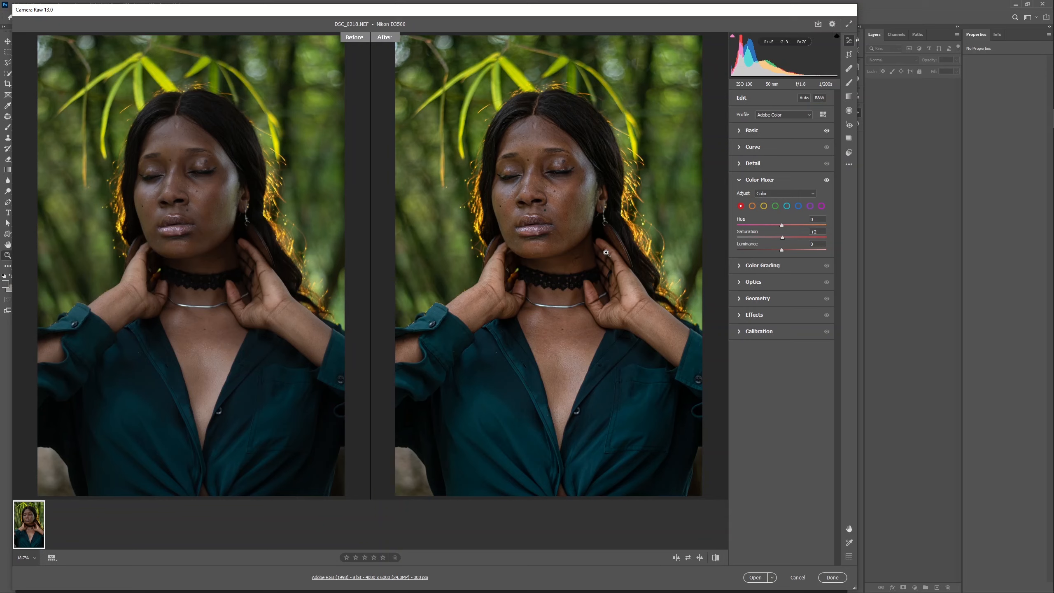
pyautogui.click(791, 238)
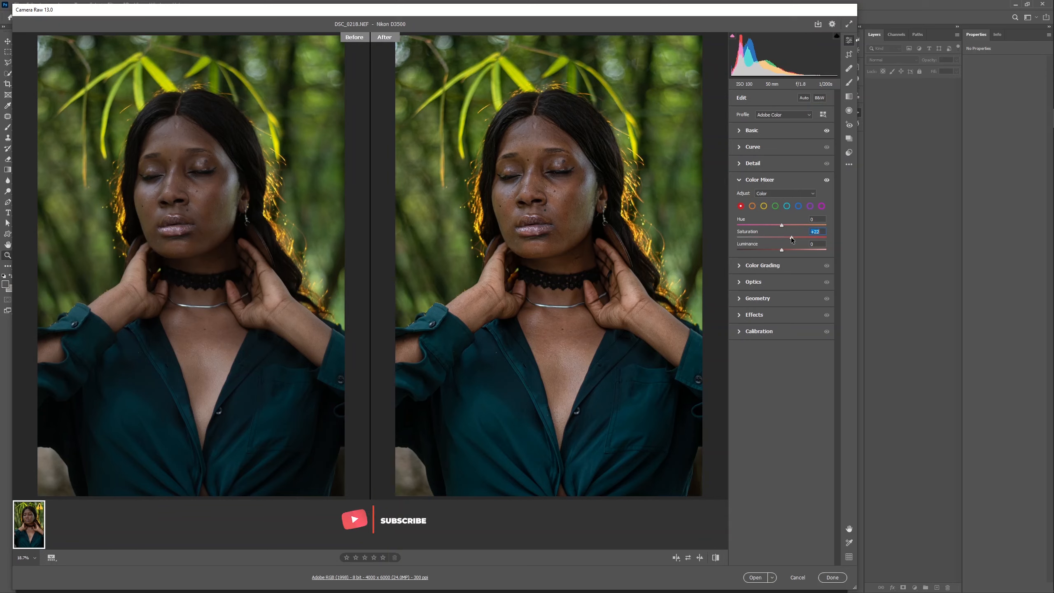
# Shift the yellow hue toward orange and reduce the yellow saturation to about -44
pyautogui.click(764, 206)
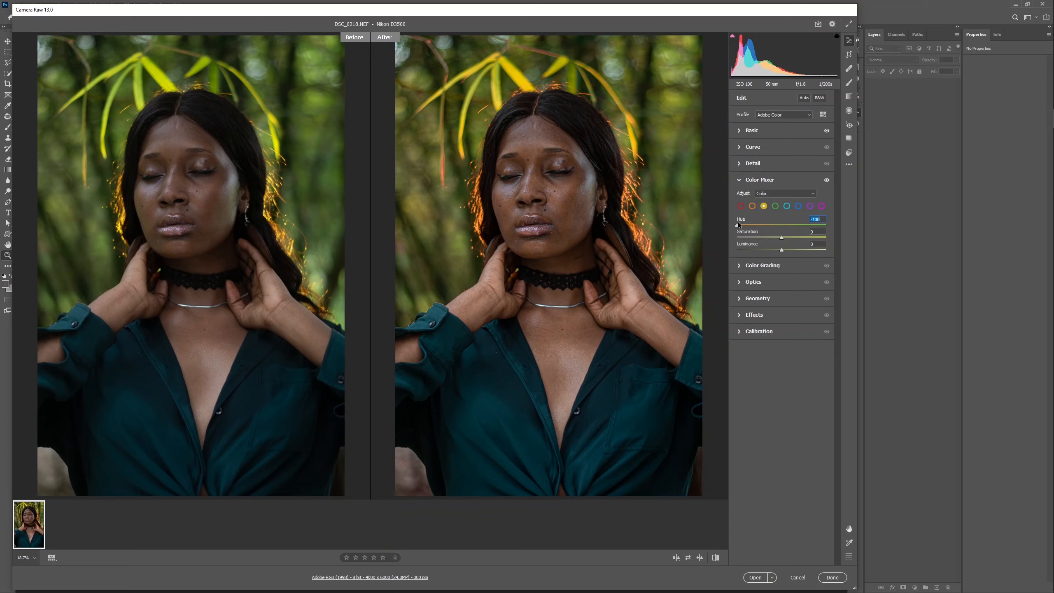
pyautogui.moveTo(738, 225); pyautogui.dragTo(783, 225)
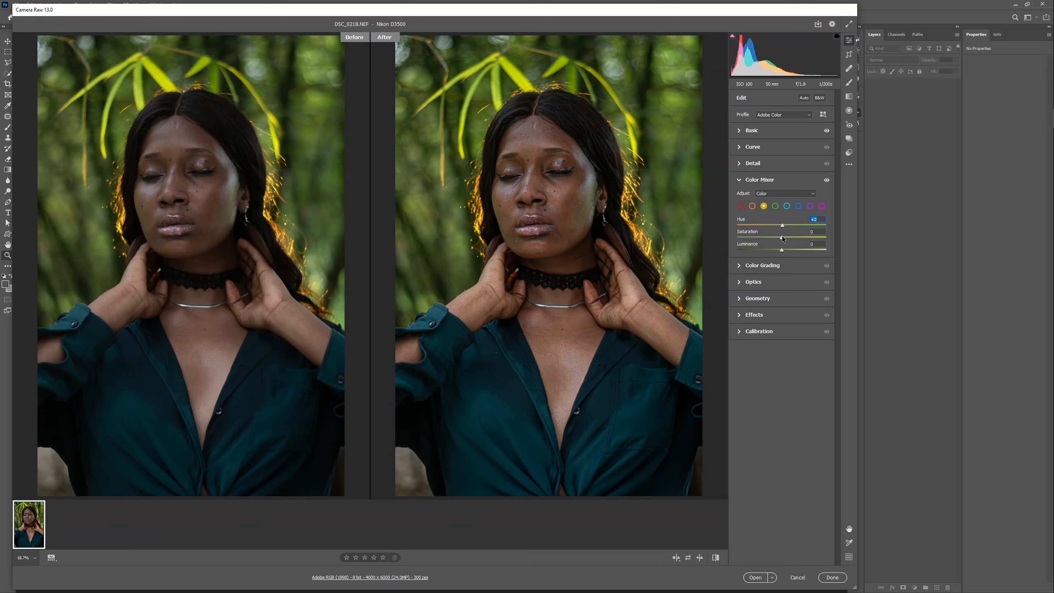
pyautogui.moveTo(782, 237)
pyautogui.mouseDown()
pyautogui.moveTo(762, 238)
pyautogui.moveTo(766, 224)
pyautogui.mouseUp()
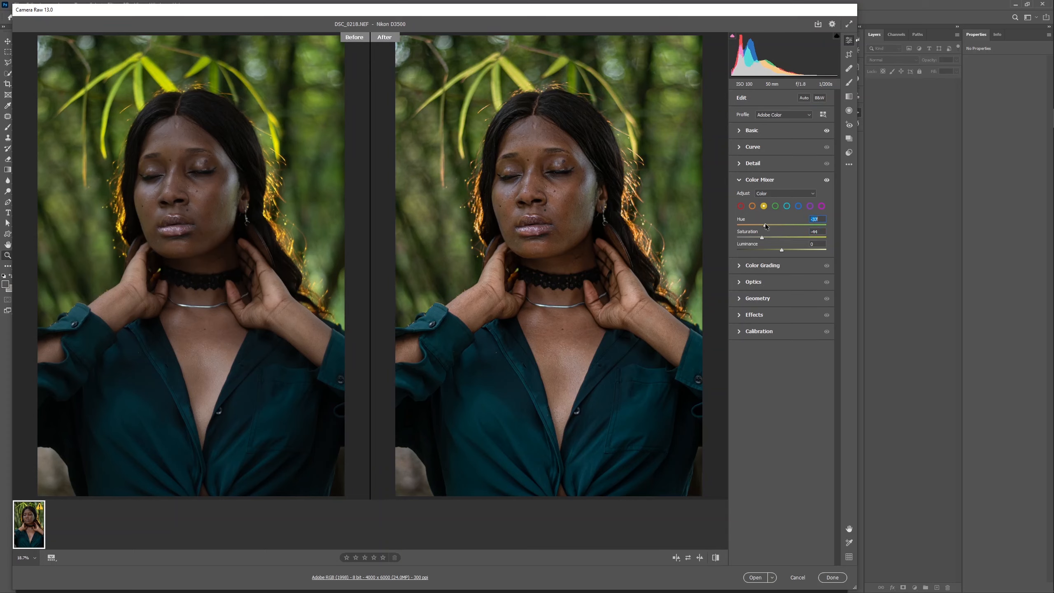
pyautogui.moveTo(765, 223); pyautogui.dragTo(768, 225)
pyautogui.moveTo(769, 230); pyautogui.dragTo(764, 230)
# Set the green hue to -100 and lower the green saturation to turn the foliage a muted brown
pyautogui.click(775, 206)
pyautogui.moveTo(781, 237); pyautogui.dragTo(759, 238)
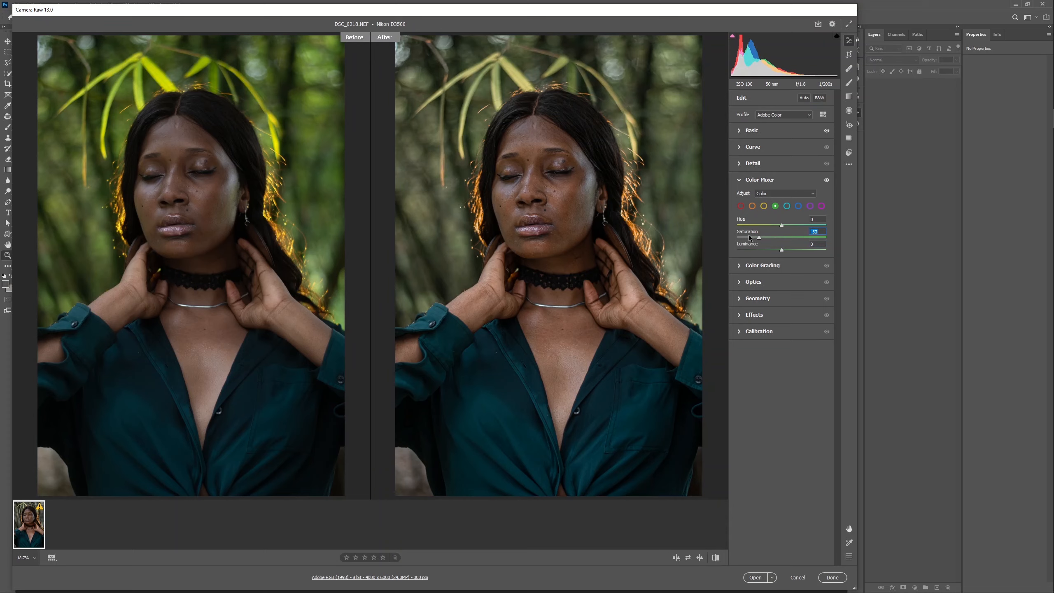
pyautogui.write('-100')
pyautogui.press('Return')
pyautogui.click(760, 237)
pyautogui.moveTo(782, 225); pyautogui.dragTo(728, 231)
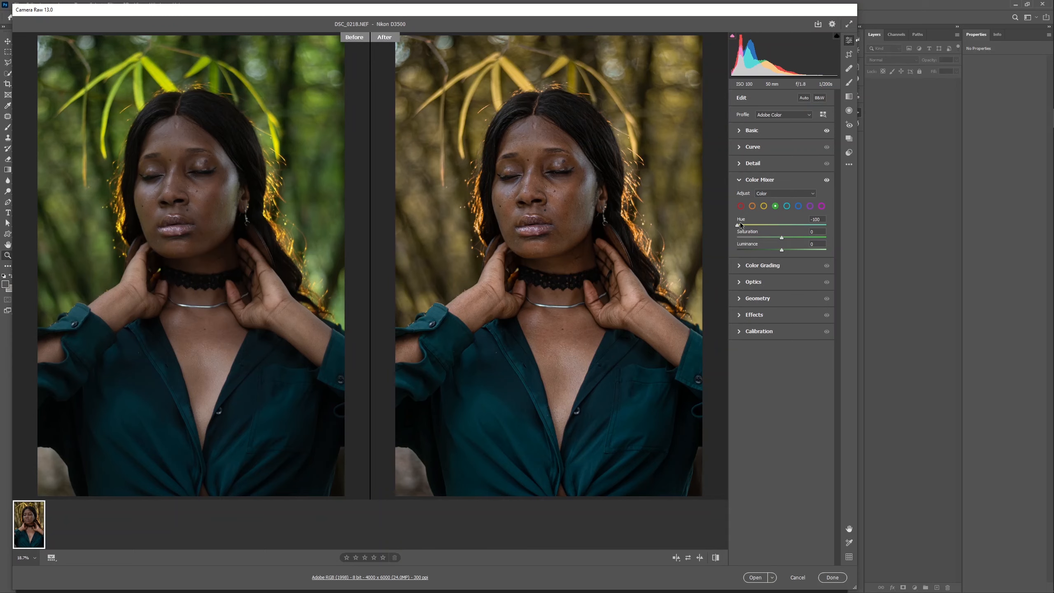
pyautogui.moveTo(782, 237); pyautogui.dragTo(759, 238)
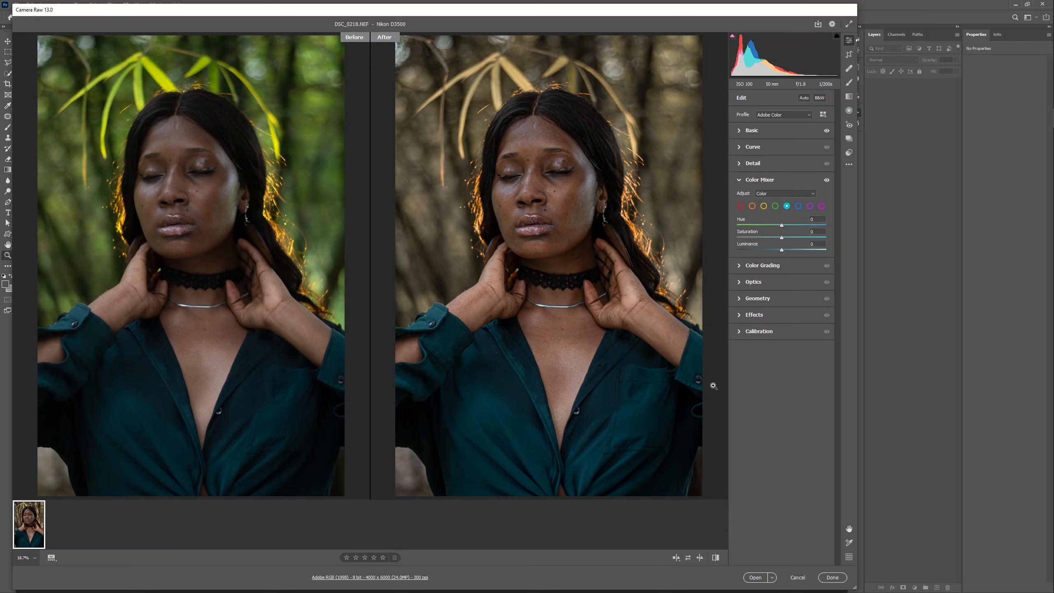
# Raise the aqua and blue saturation for the shirt and fine-tune the blue hue
pyautogui.moveTo(782, 237); pyautogui.dragTo(806, 243)
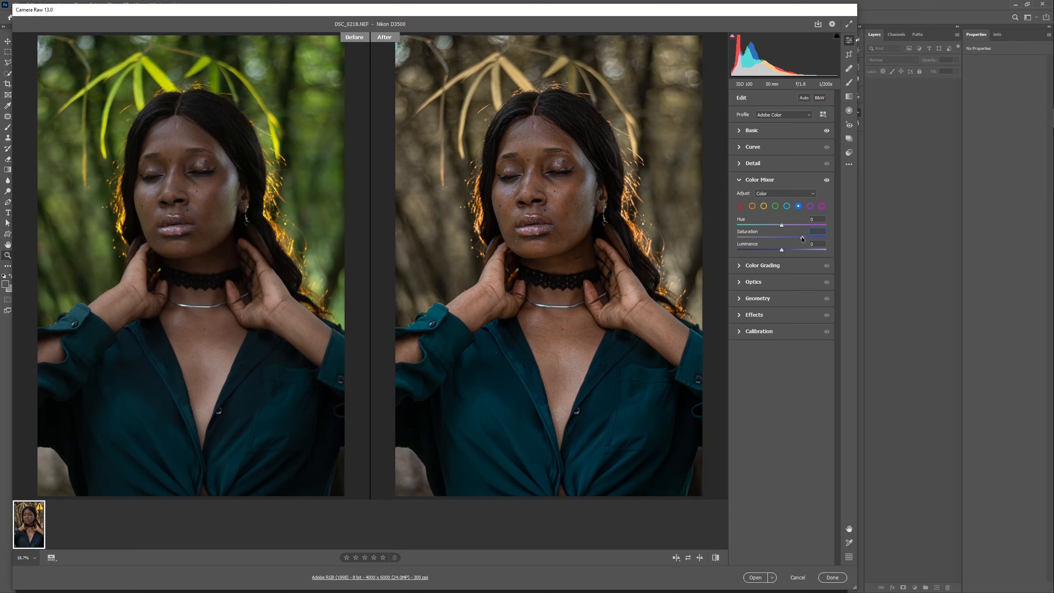
pyautogui.moveTo(802, 238); pyautogui.dragTo(801, 238)
pyautogui.moveTo(782, 225); pyautogui.dragTo(780, 226)
pyautogui.click(739, 181)
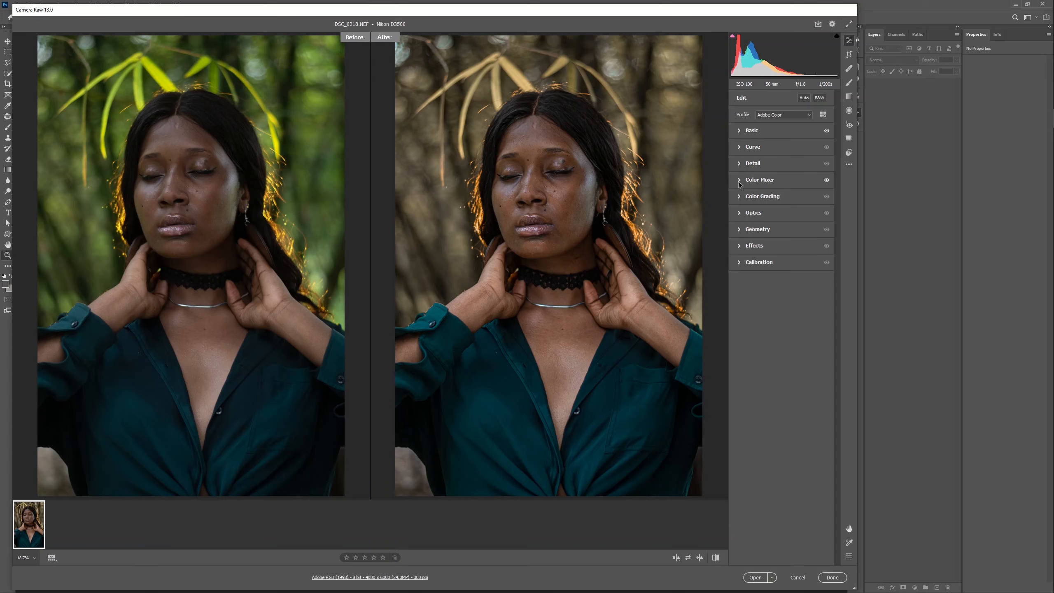
# Raise the shadow endpoint of the blue channel curve to output 11, checking the tint on the background and face
pyautogui.click(752, 146)
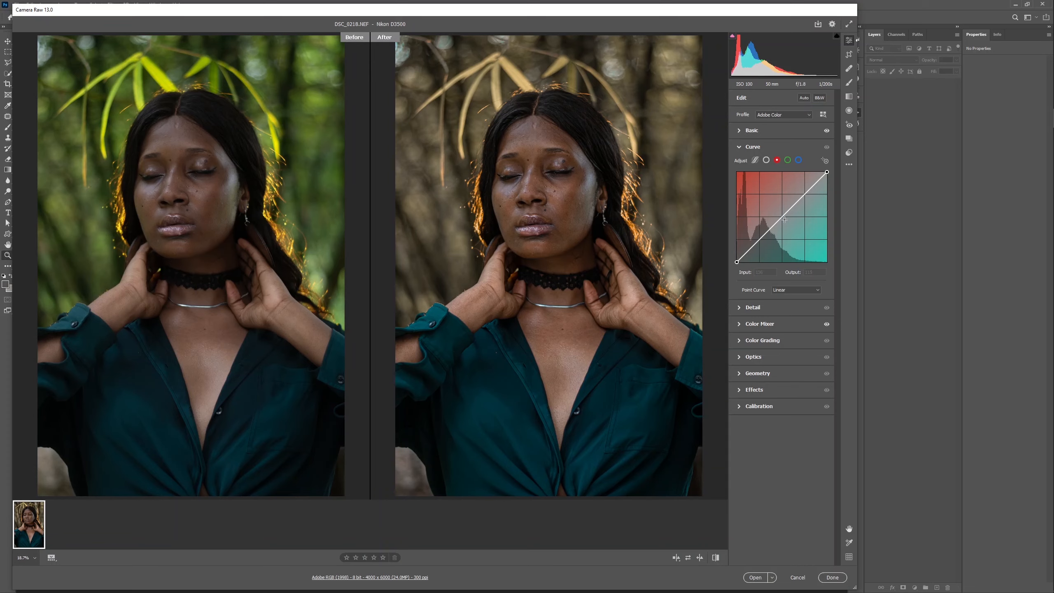
pyautogui.click(798, 160)
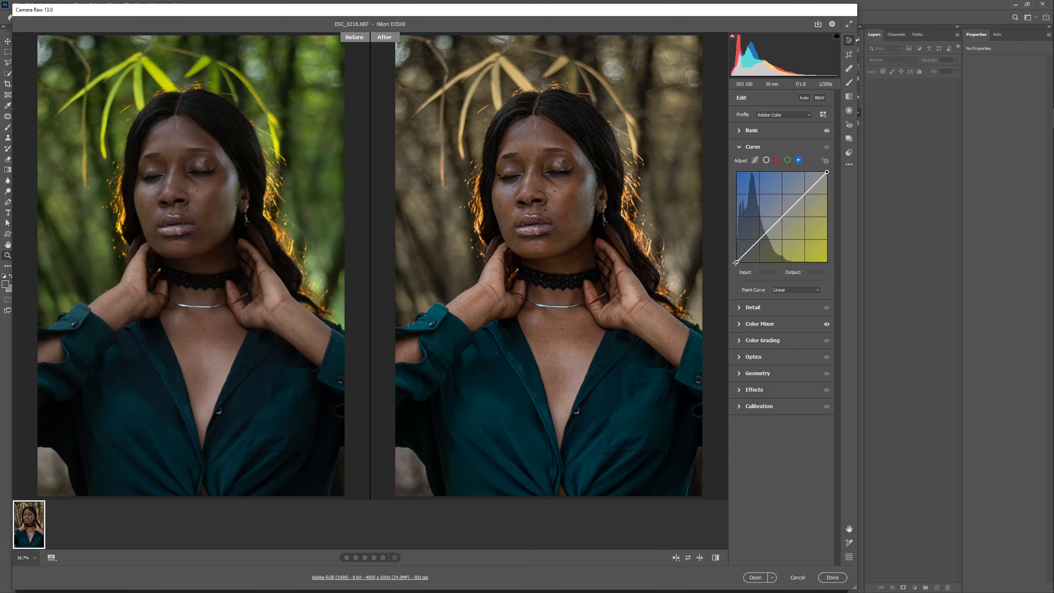
pyautogui.moveTo(737, 262); pyautogui.dragTo(736, 258)
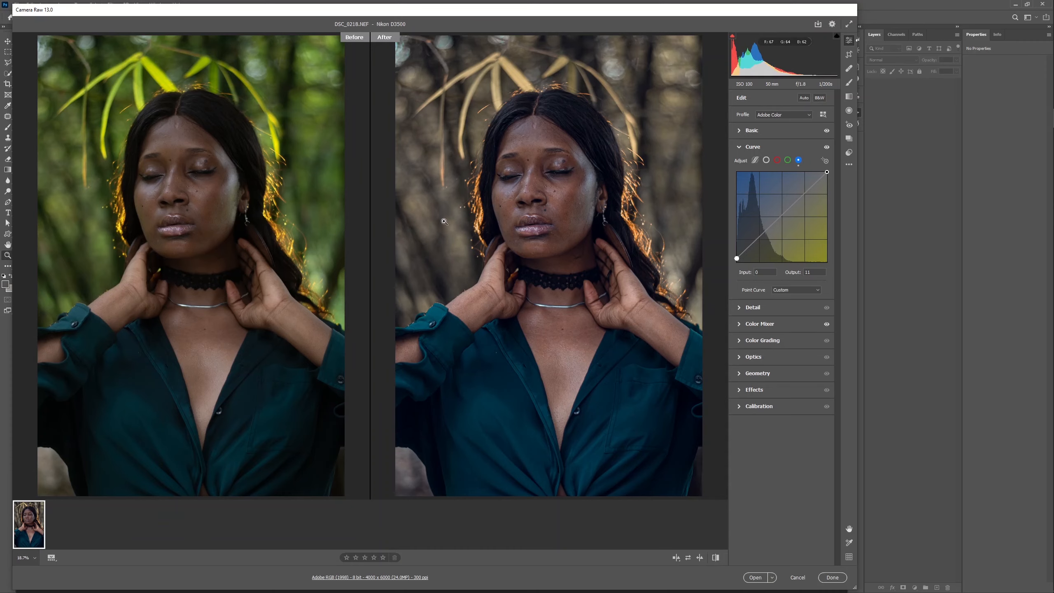
pyautogui.moveTo(444, 216); pyautogui.dragTo(495, 244)
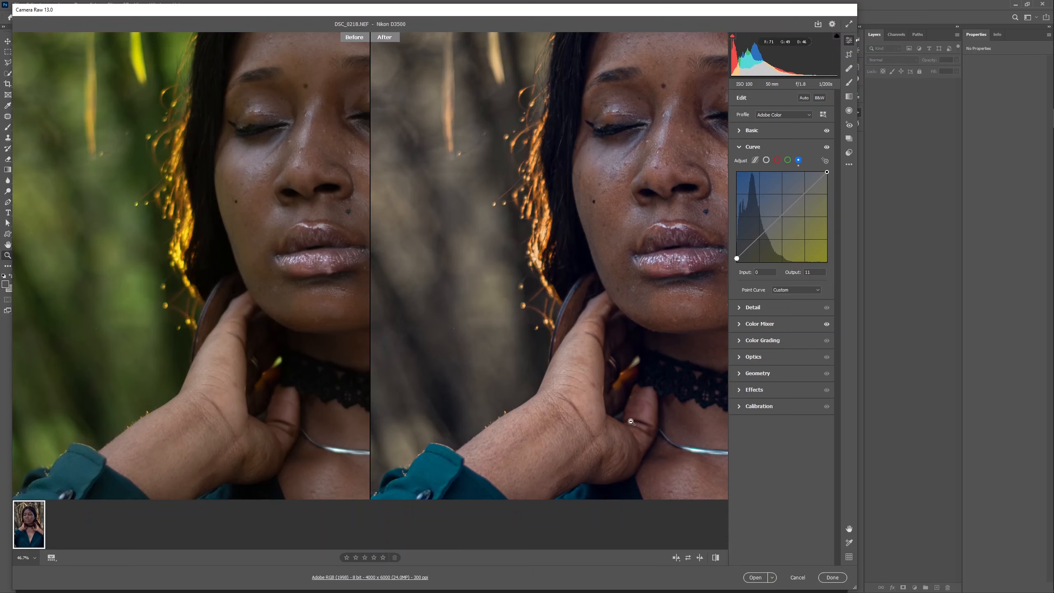
pyautogui.moveTo(644, 319); pyautogui.dragTo(616, 387)
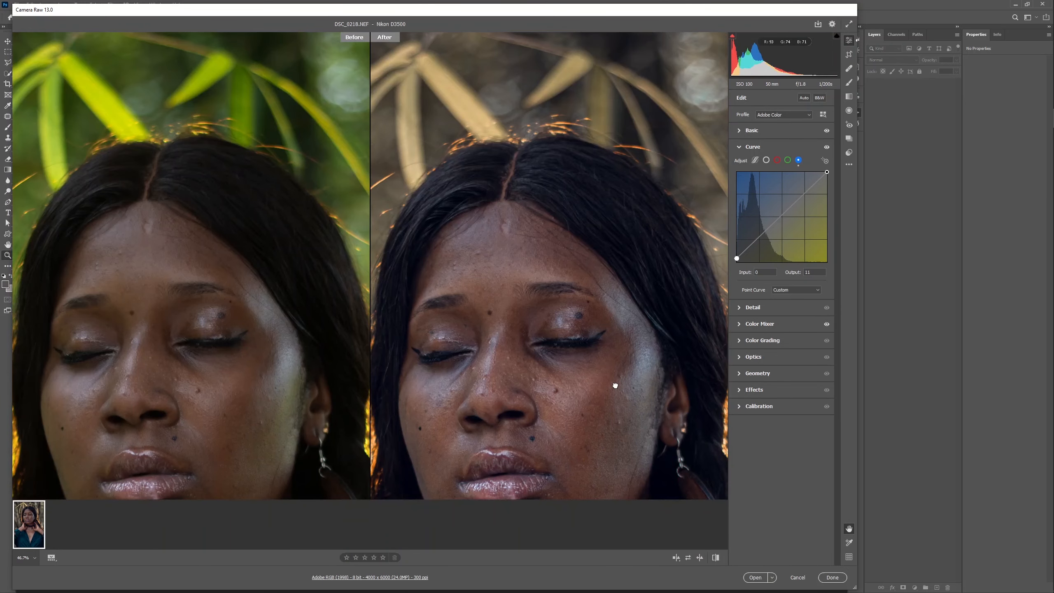
pyautogui.keyDown('alt'); pyautogui.click(717, 320); pyautogui.keyUp('alt')
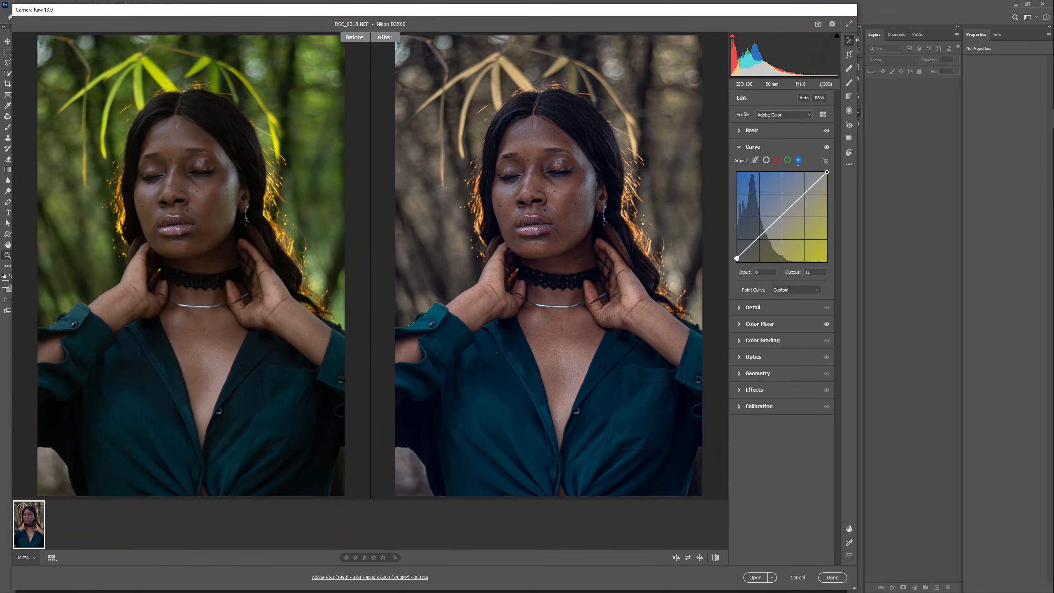
# Lower the blue curve's highlight endpoint to output 232 and fine-tune its shadow endpoint to about 18
pyautogui.moveTo(737, 258); pyautogui.dragTo(737, 256)
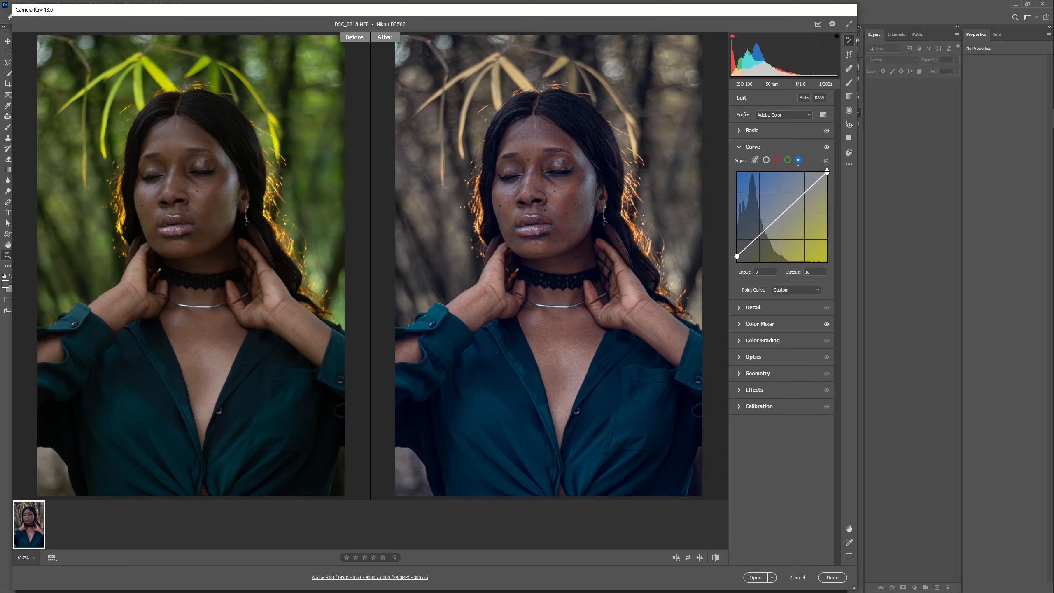
pyautogui.moveTo(827, 171); pyautogui.dragTo(827, 180)
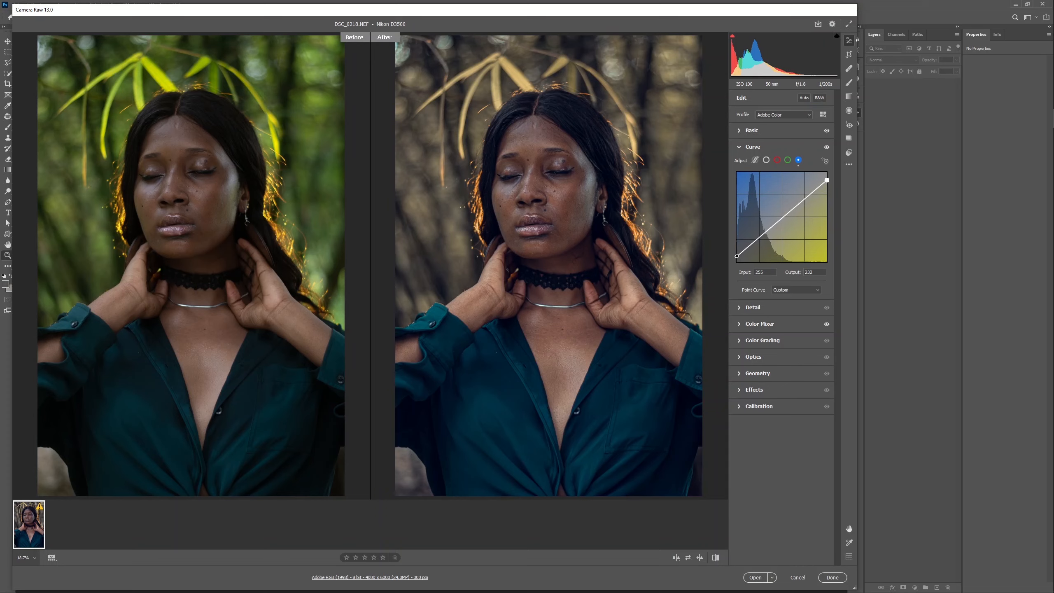
pyautogui.click(736, 256)
pyautogui.moveTo(736, 256); pyautogui.dragTo(737, 255)
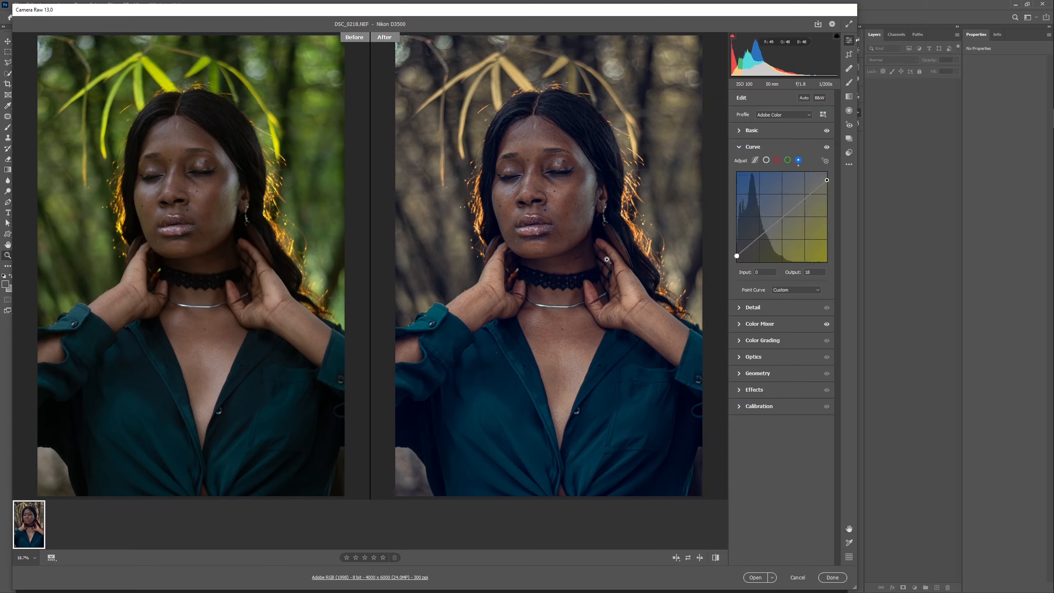
pyautogui.click(740, 147)
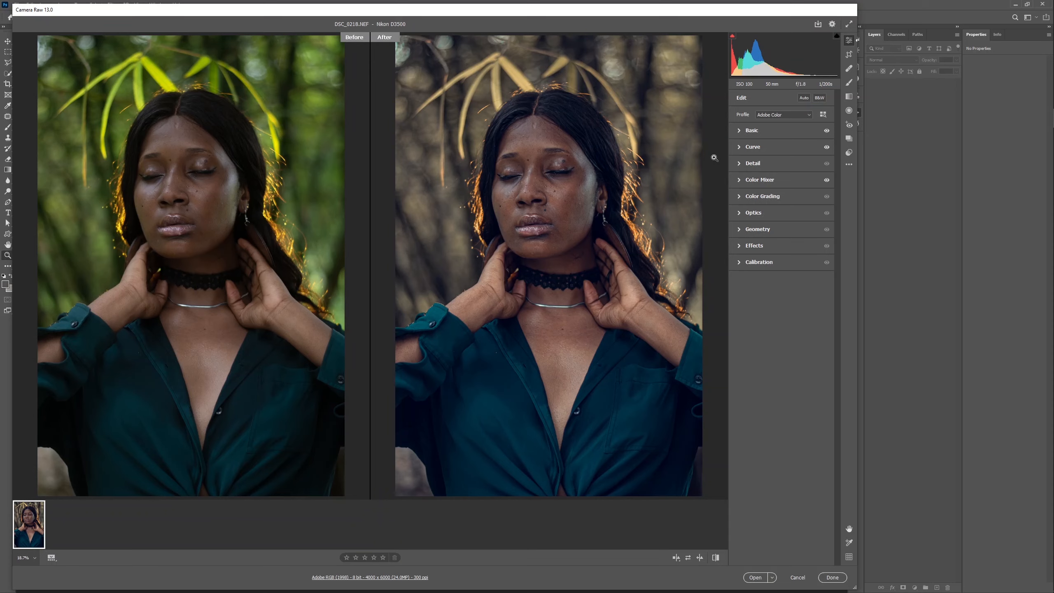
# Brighten the portrait by setting the basic exposure to about +0.45
pyautogui.click(738, 132)
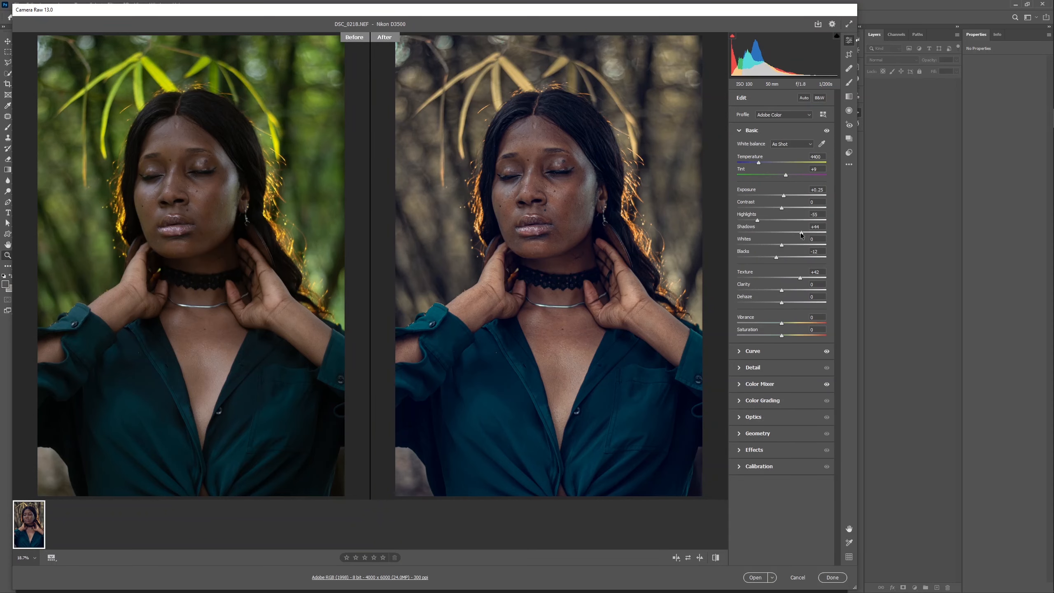
pyautogui.moveTo(802, 234); pyautogui.dragTo(801, 233)
pyautogui.click(784, 196)
pyautogui.moveTo(785, 198); pyautogui.dragTo(787, 198)
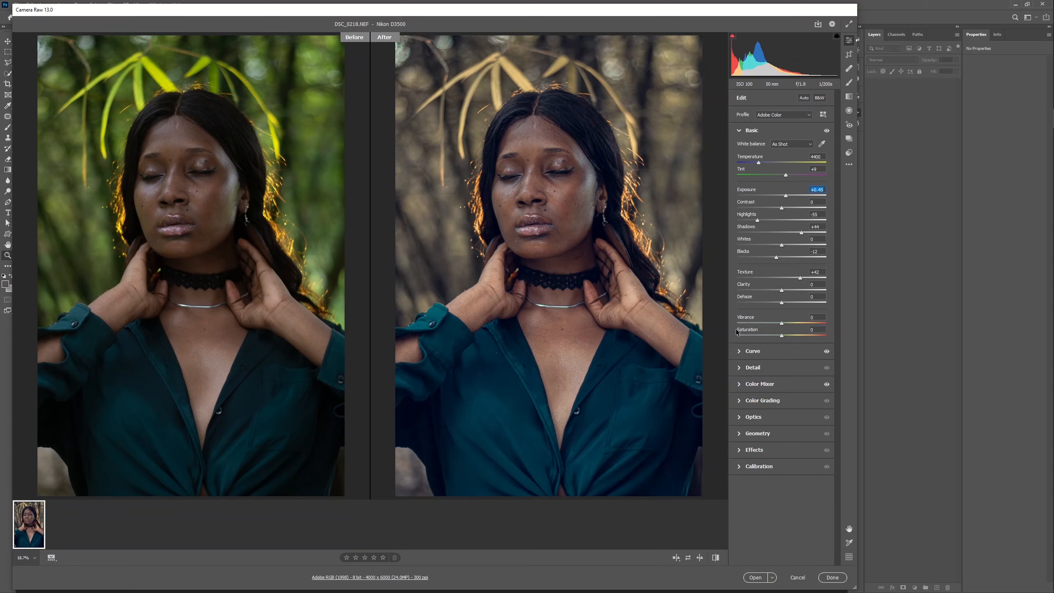
pyautogui.click(740, 131)
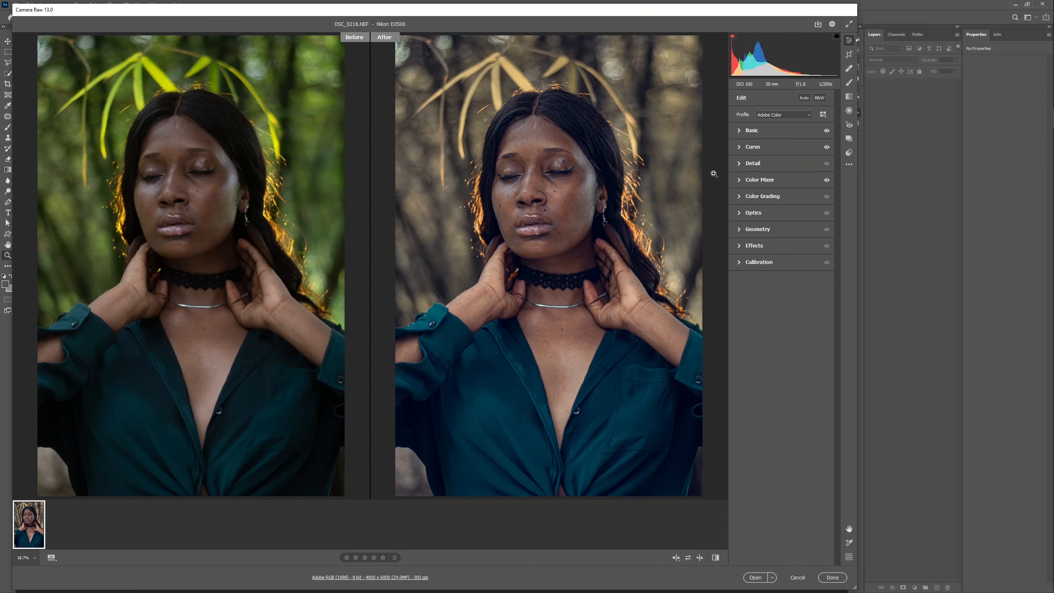